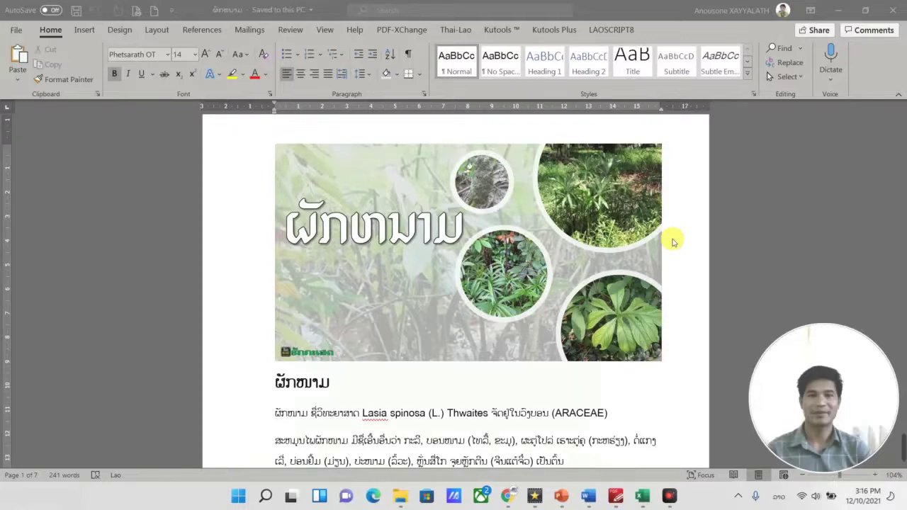
Step: Scroll through the Lao document to review its content
scroll(673, 242, down, 3)
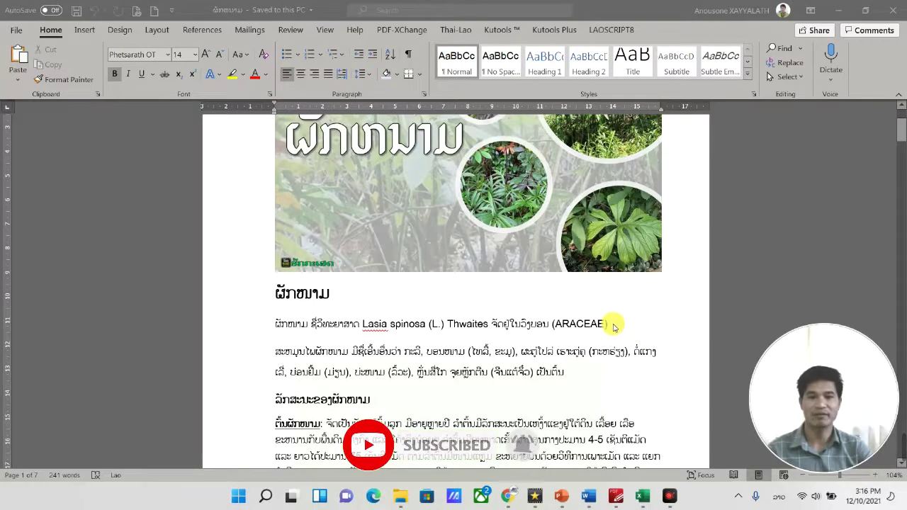
scroll(613, 325, down, 3)
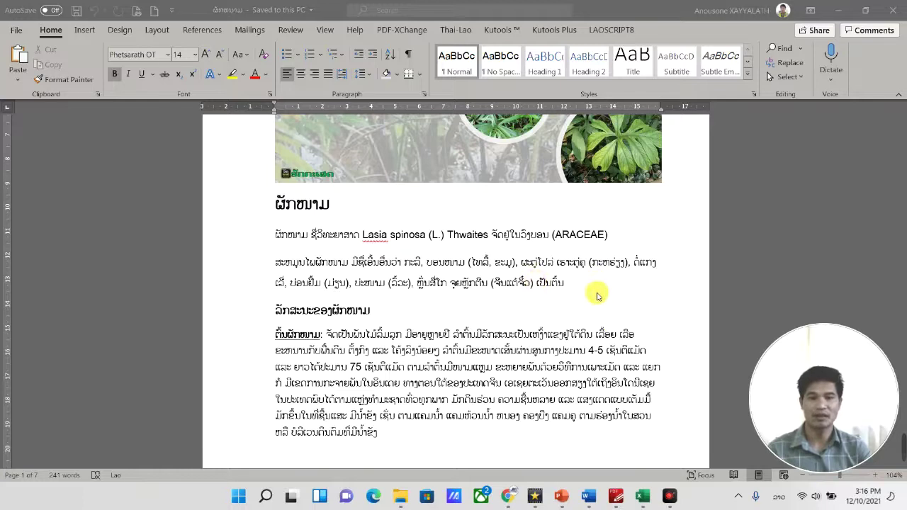
scroll(598, 296, up, 2)
scroll(598, 296, up, 2)
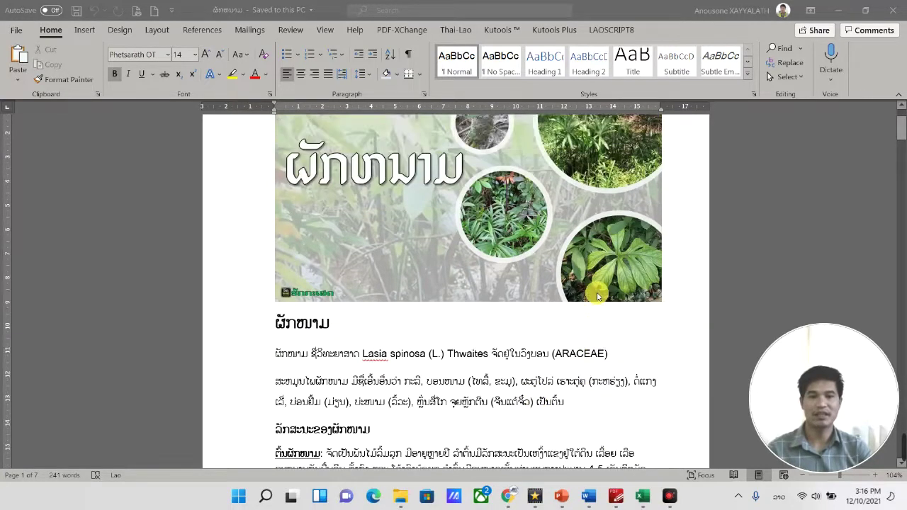
scroll(597, 297, up, 2)
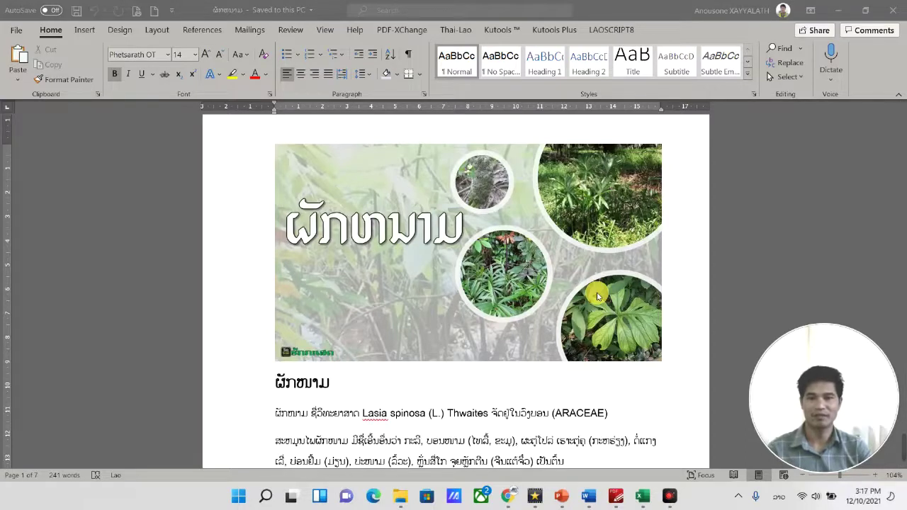
scroll(527, 312, down, 3)
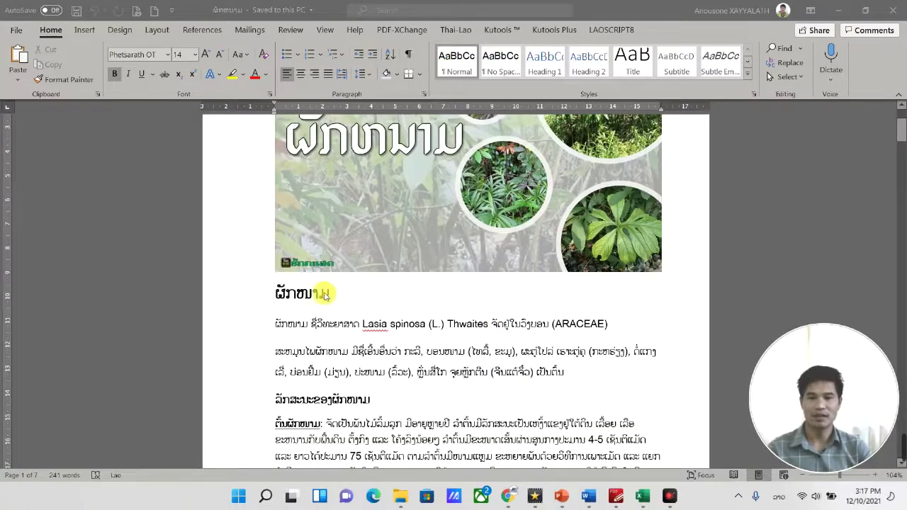
click(356, 293)
scroll(356, 291, down, 10)
scroll(360, 294, up, 6)
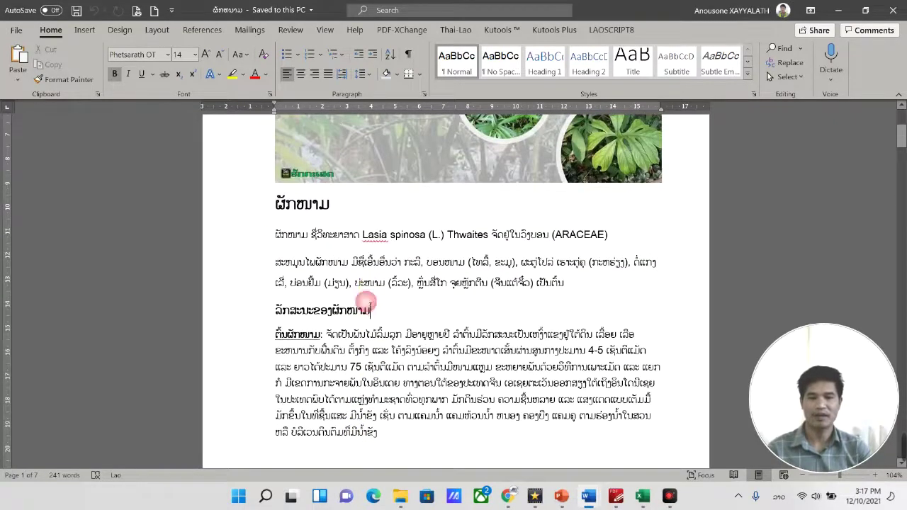
Step: Open the Restrict Editing pane from the Review tab
click(333, 204)
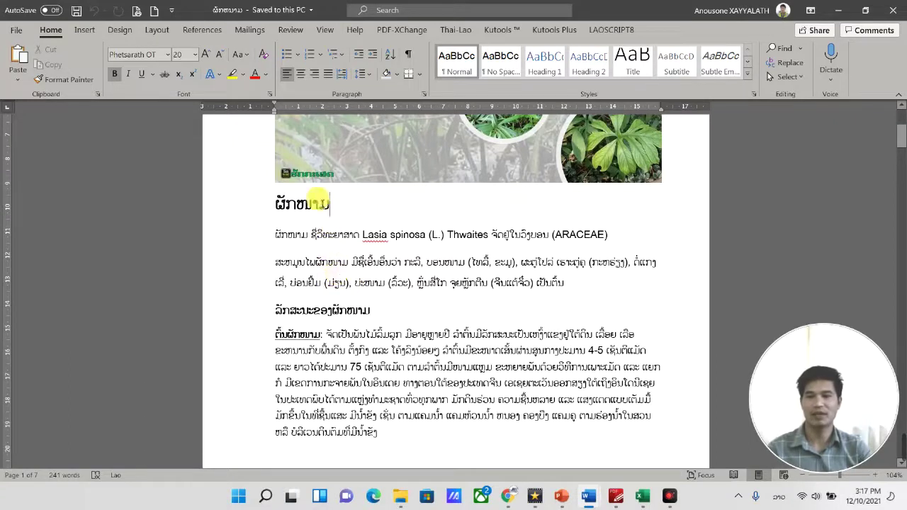
click(291, 29)
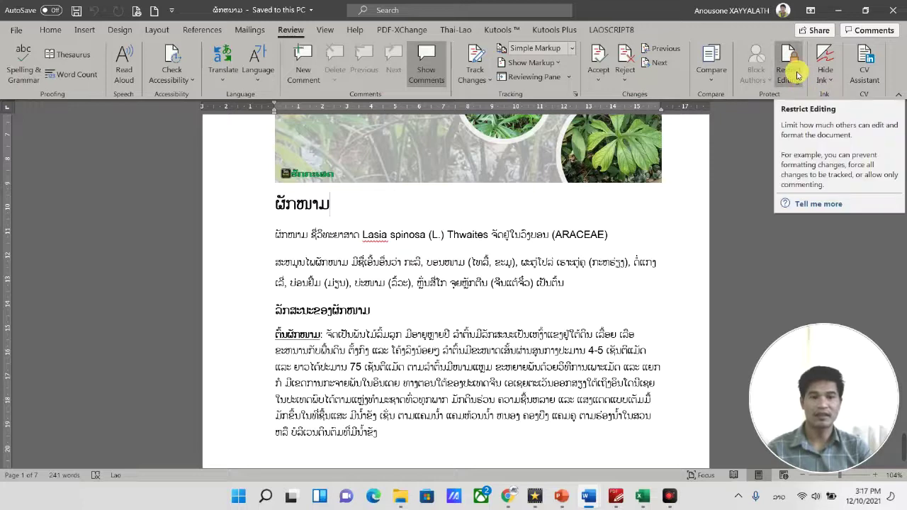
click(797, 74)
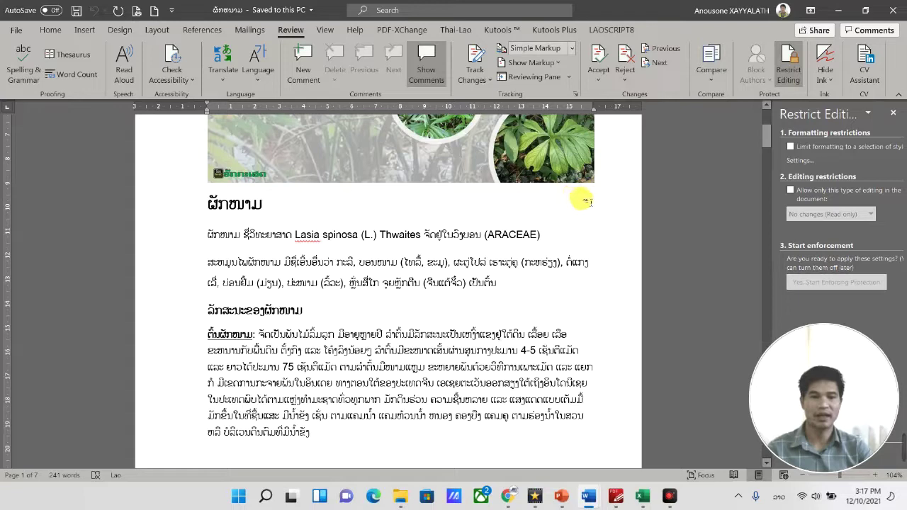
Step: Limit formatting to selected styles and restrict editing to No changes (Read only)
click(791, 147)
click(791, 147)
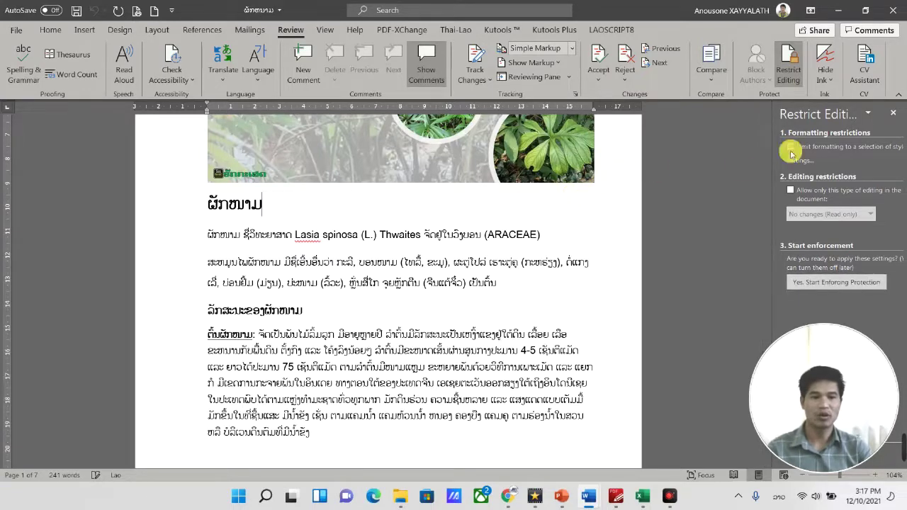
click(791, 189)
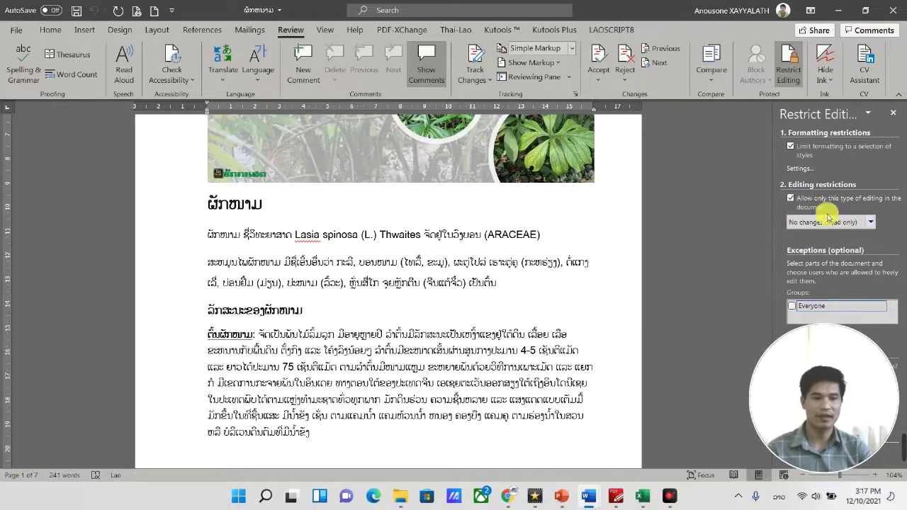
click(793, 200)
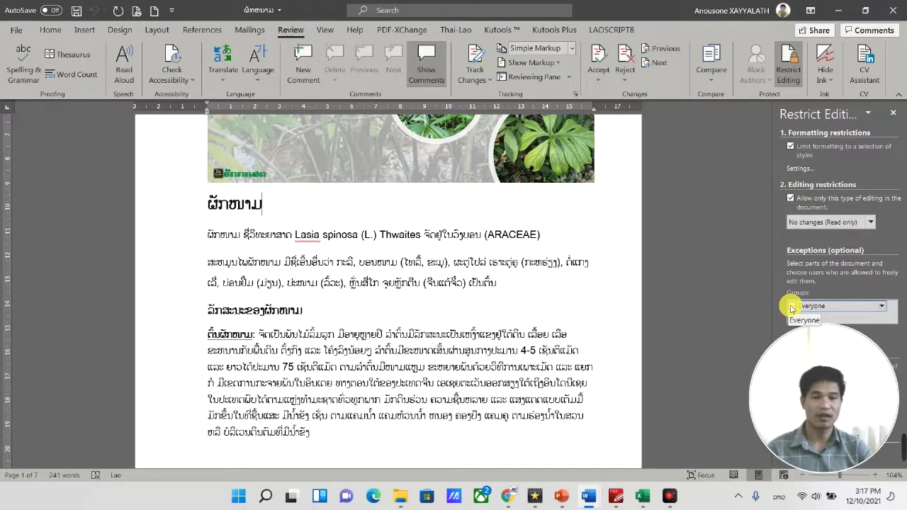
Step: Tick Everyone as an editing exception and start enforcing protection
click(791, 307)
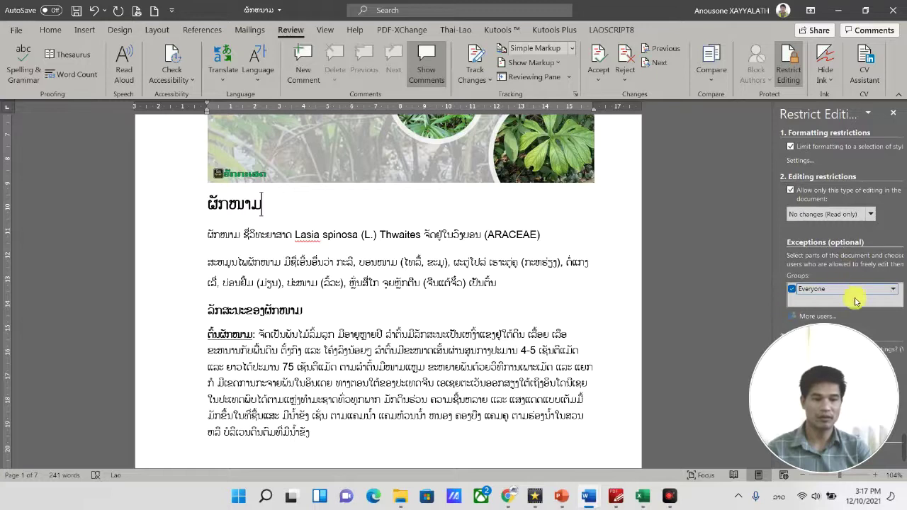
mouse_move(848, 395)
mouse_down()
mouse_move(740, 408)
mouse_move(741, 446)
mouse_up()
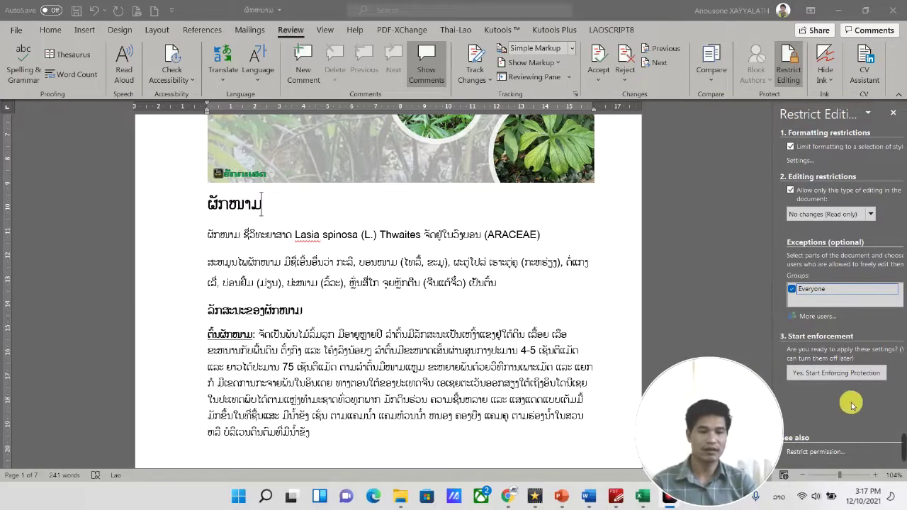
click(817, 374)
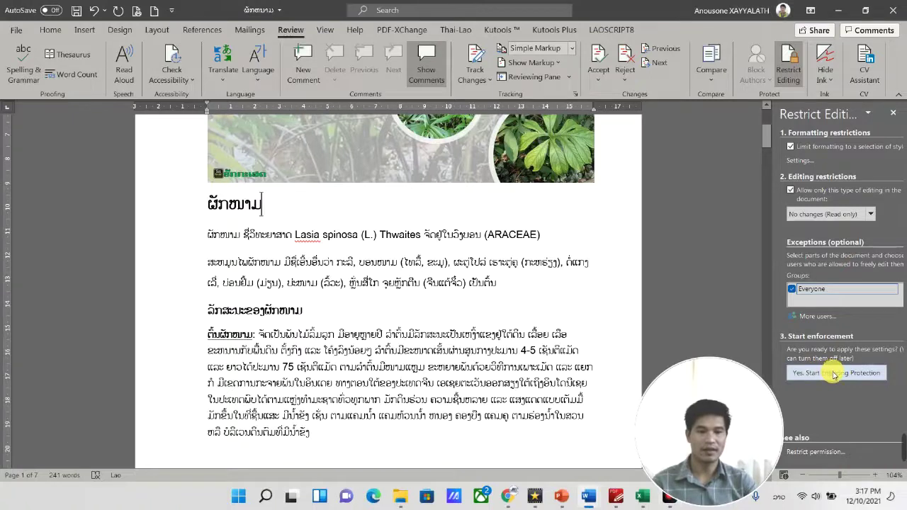
Step: Enforce the read-only protection with a password, entered twice to confirm it
click(838, 374)
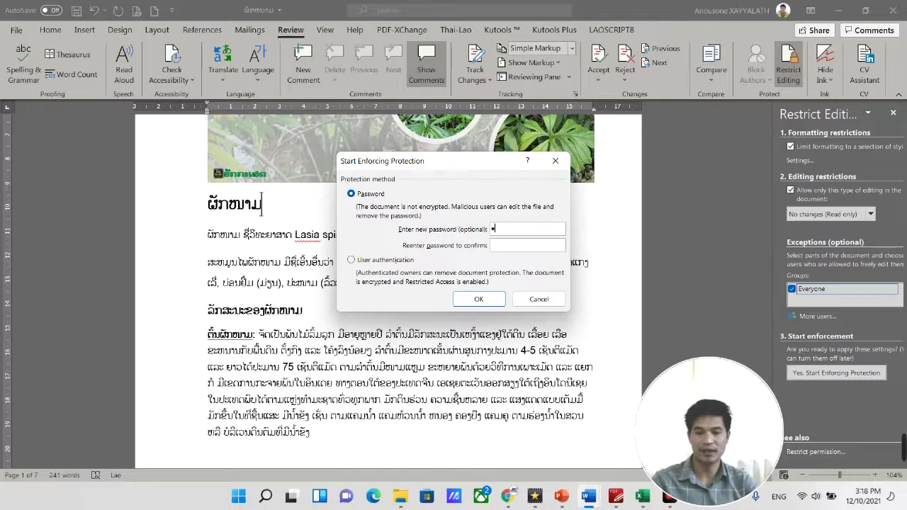
click(521, 246)
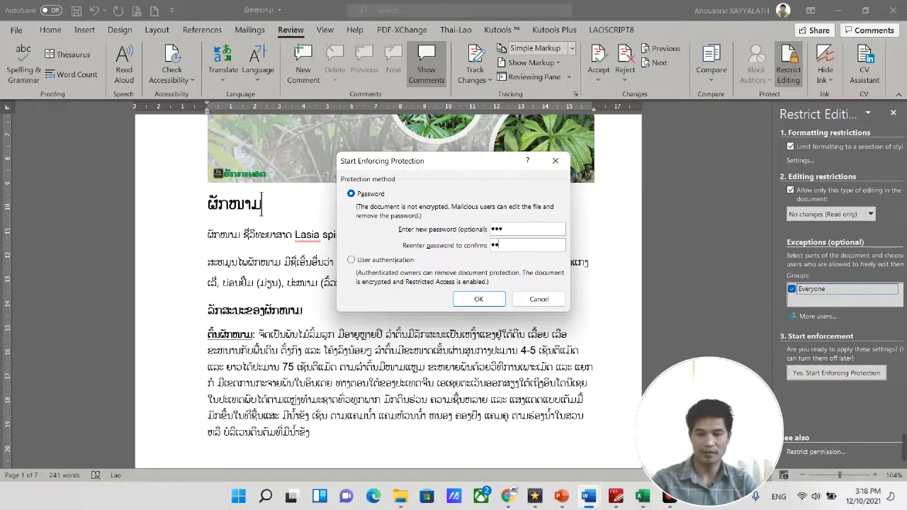
click(474, 299)
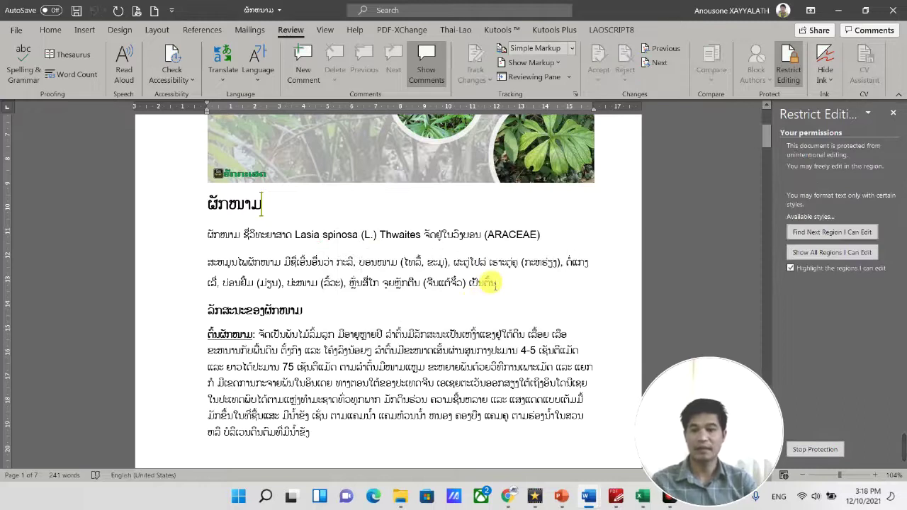
Step: Try deleting text after the subheading to confirm edits are blocked
scroll(542, 284, down, 5)
scroll(546, 285, up, 4)
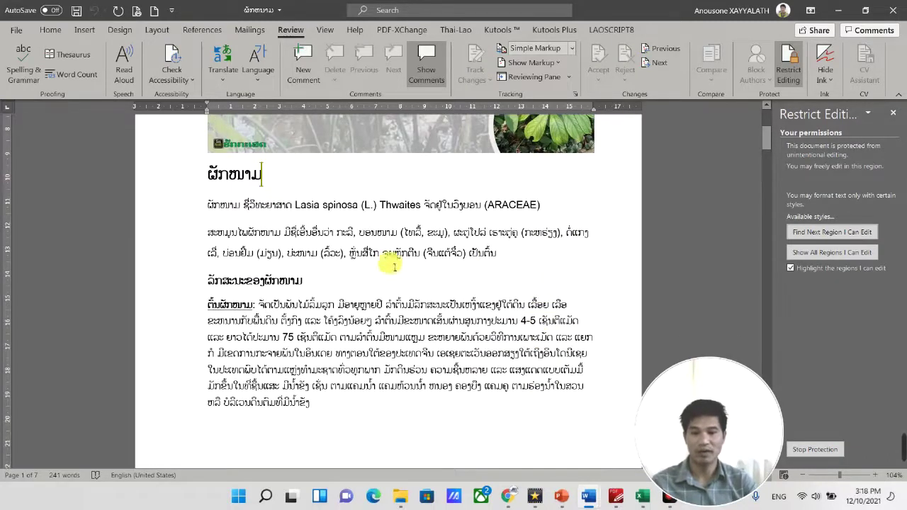
click(313, 283)
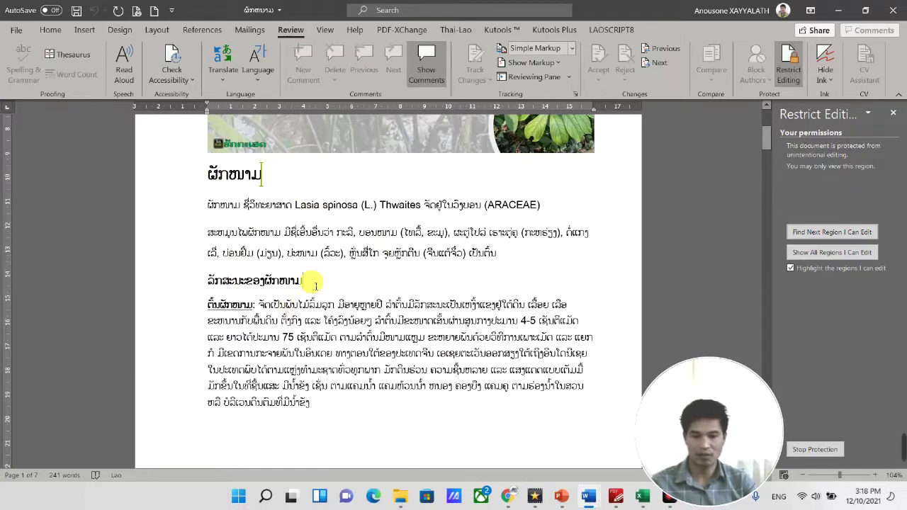
key(BackSpace)
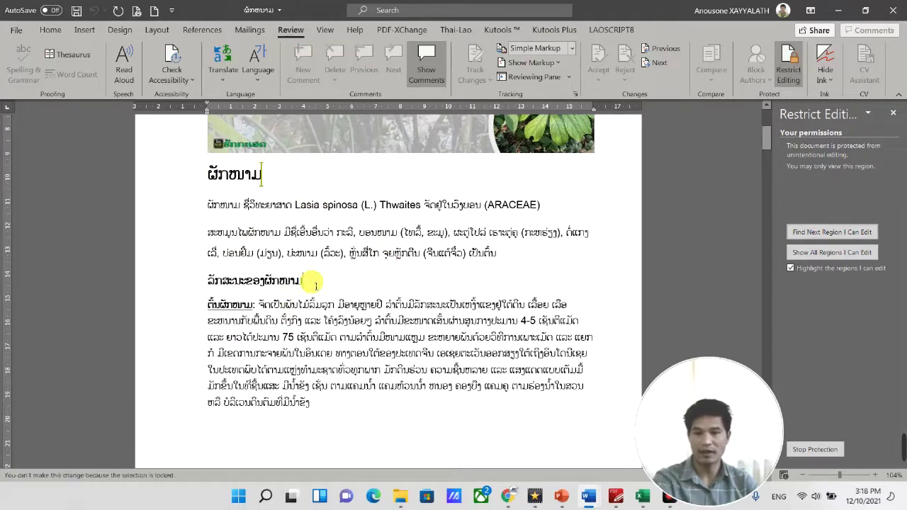
click(314, 283)
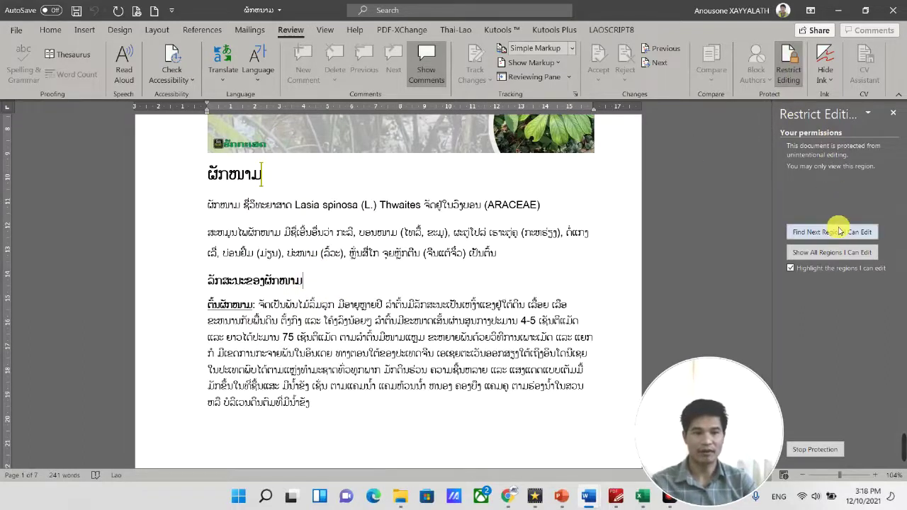
Step: On the Home tab, select the opening words and confirm Cut and formatting options are unavailable
click(48, 31)
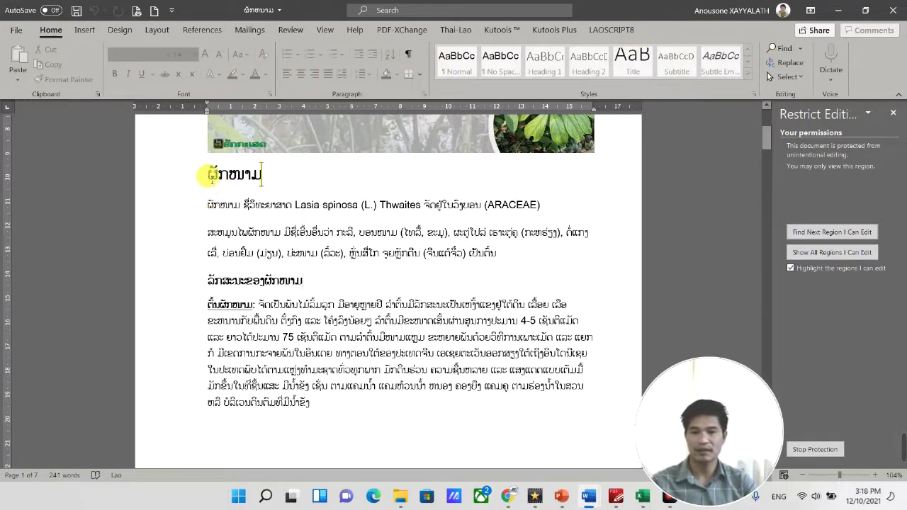
drag(208, 204, 277, 206)
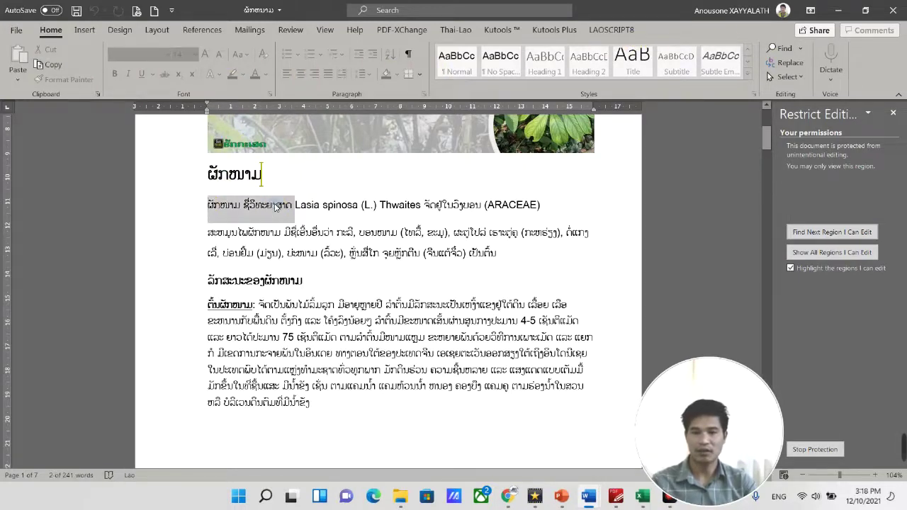
right_click(276, 207)
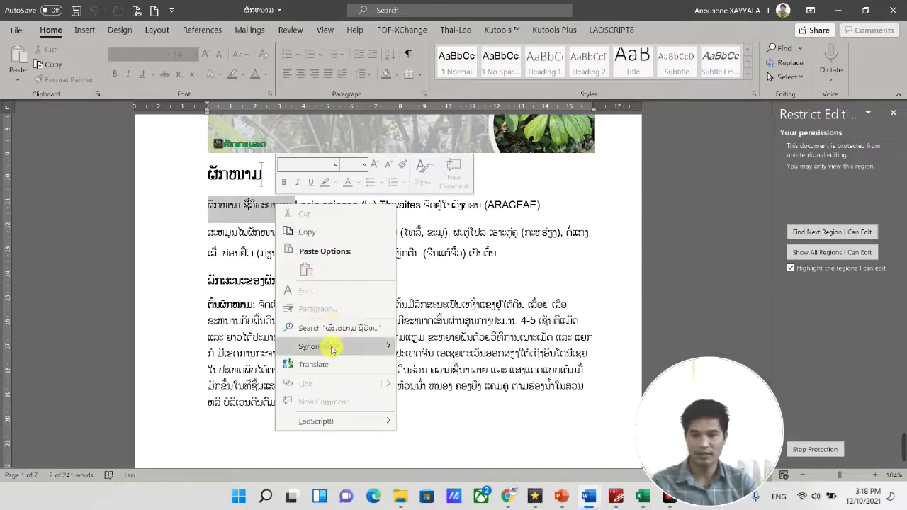
click(241, 205)
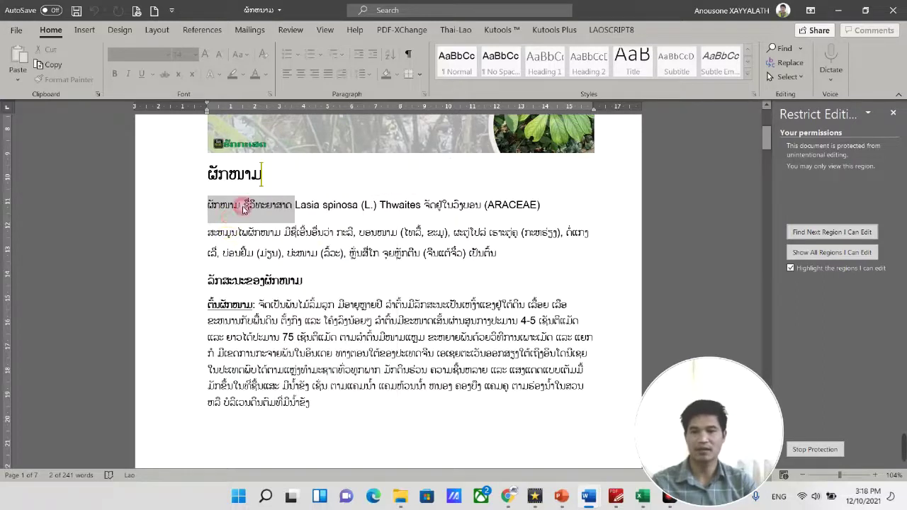
click(246, 206)
click(245, 207)
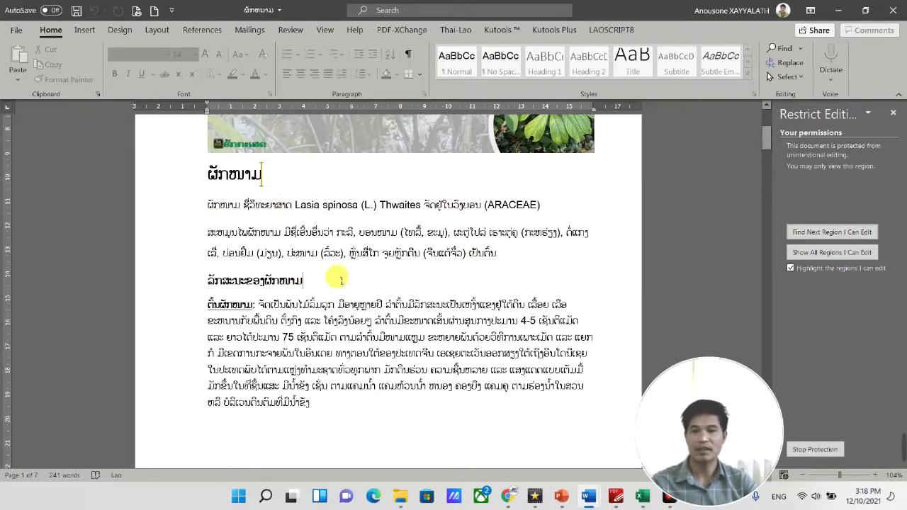
scroll(372, 263, down, 3)
scroll(375, 263, down, 4)
scroll(384, 249, down, 4)
scroll(385, 252, down, 4)
scroll(385, 251, down, 4)
scroll(386, 251, down, 4)
scroll(389, 252, down, 1)
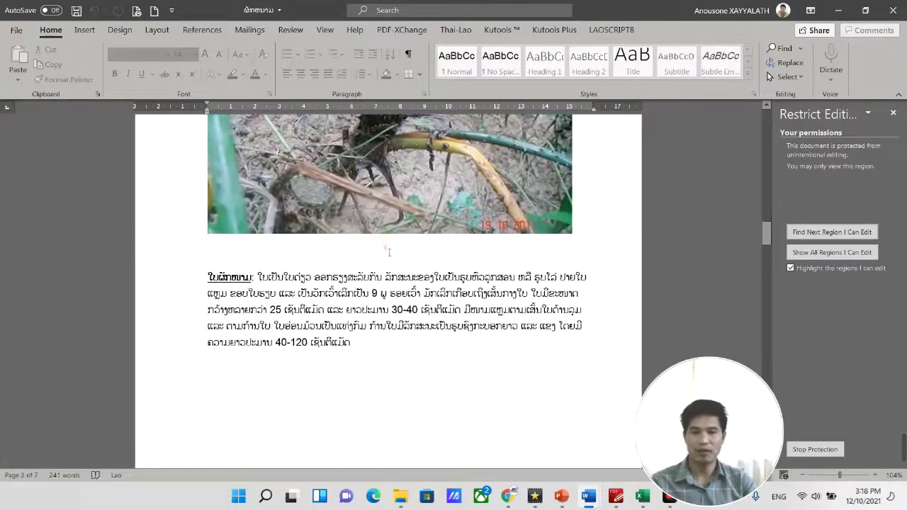
click(388, 211)
scroll(387, 210, up, 2)
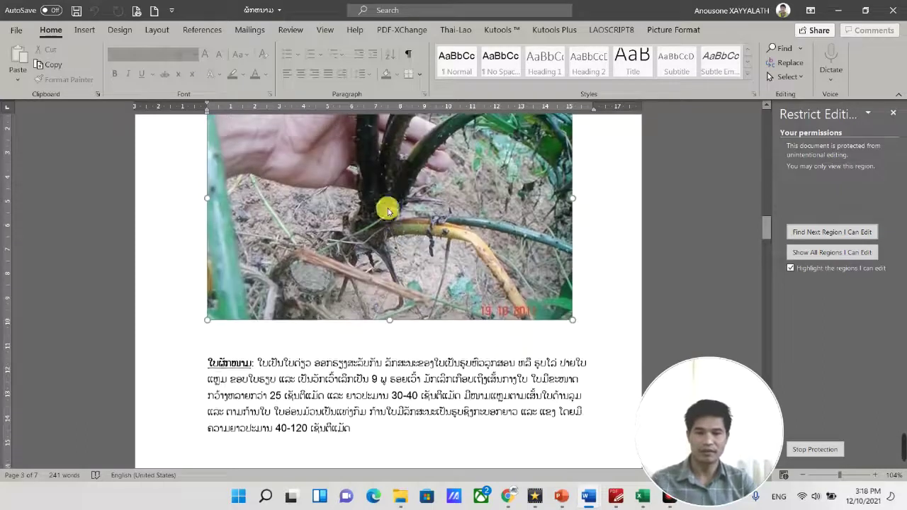
scroll(389, 229, up, 3)
key(Delete)
right_click(413, 244)
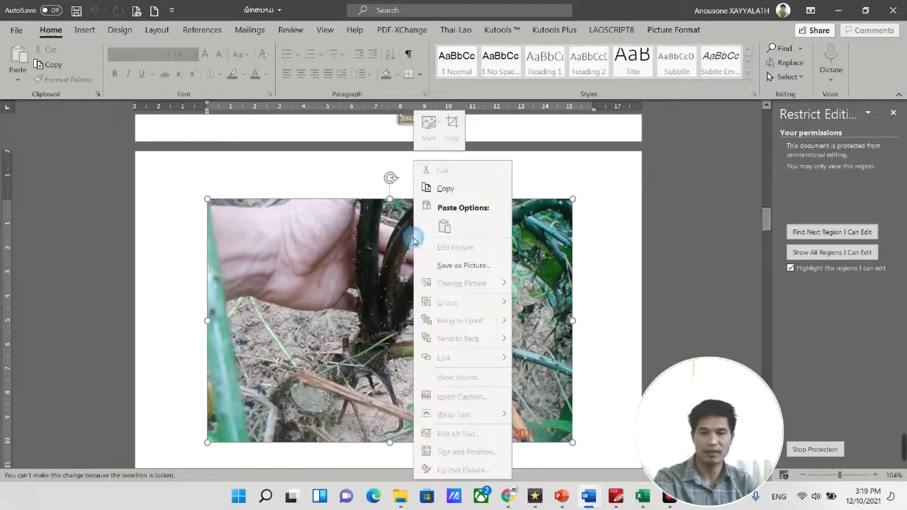
click(364, 268)
scroll(366, 272, down, 10)
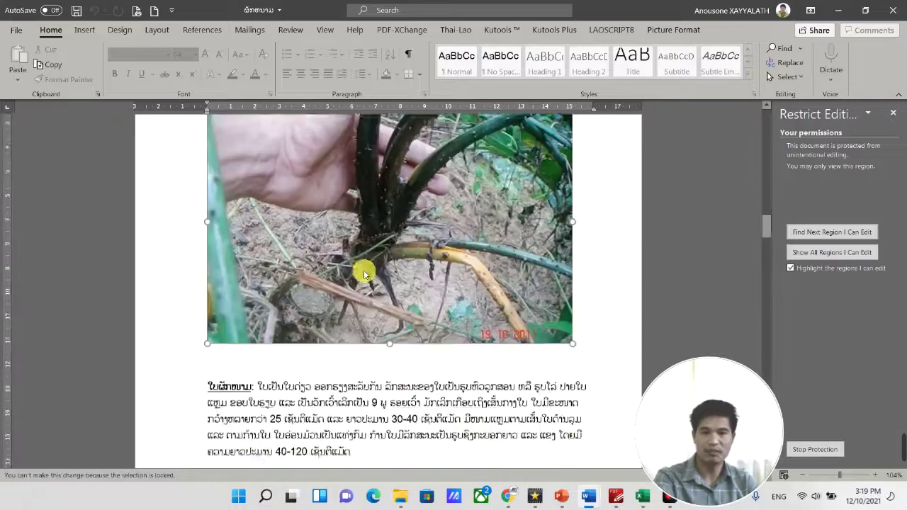
scroll(364, 267, up, 6)
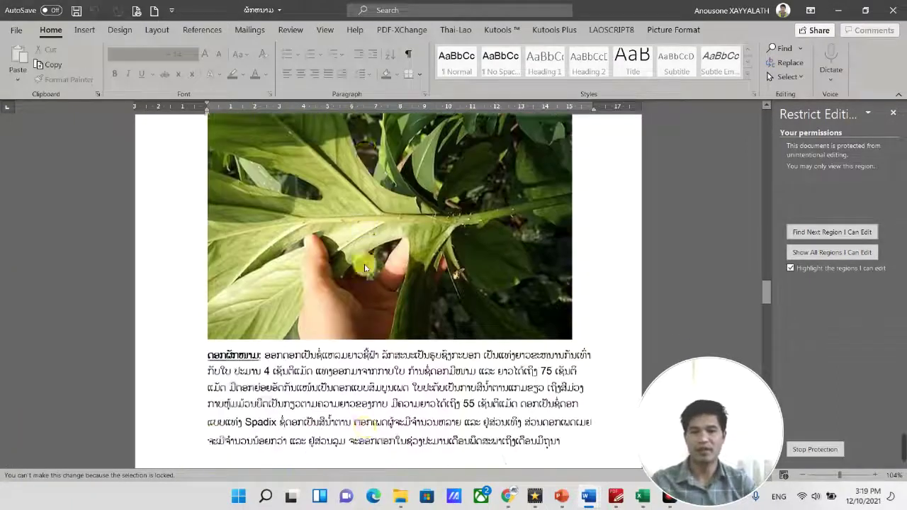
scroll(425, 248, up, 3)
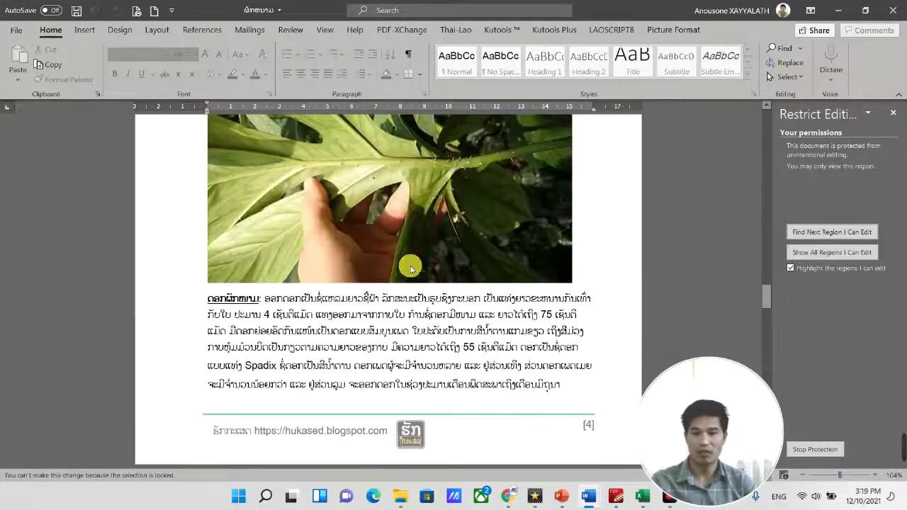
click(273, 306)
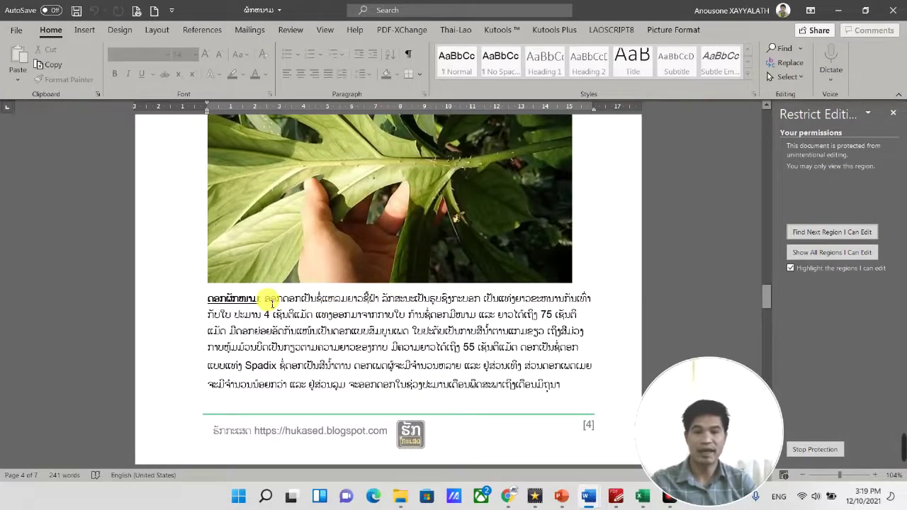
scroll(271, 303, up, 5)
scroll(270, 303, up, 3)
scroll(268, 303, up, 6)
scroll(268, 303, up, 6)
scroll(268, 303, up, 5)
scroll(268, 303, up, 5)
scroll(268, 304, up, 5)
scroll(269, 304, up, 5)
scroll(268, 303, up, 10)
scroll(268, 304, up, 5)
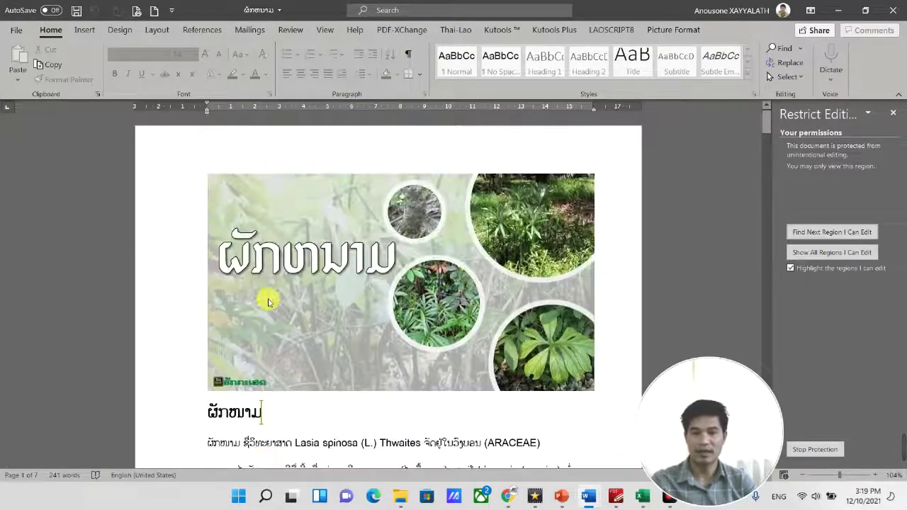
scroll(269, 302, down, 2)
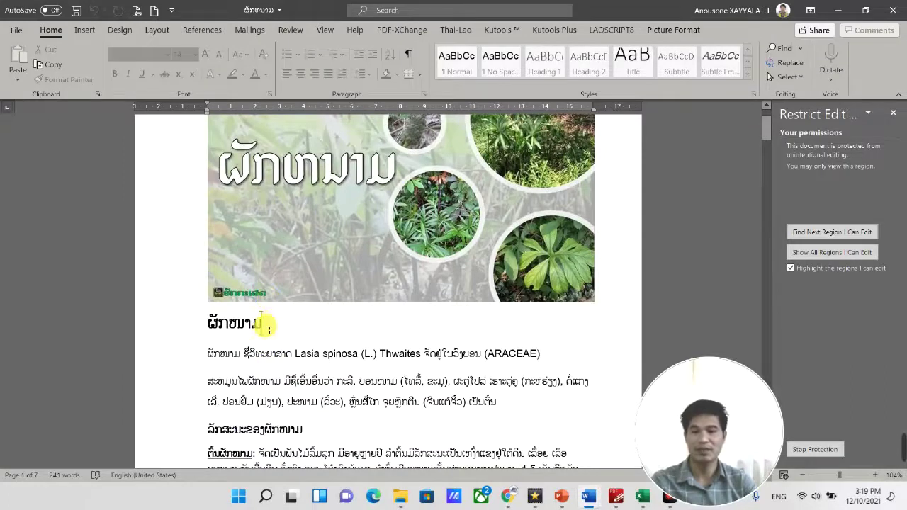